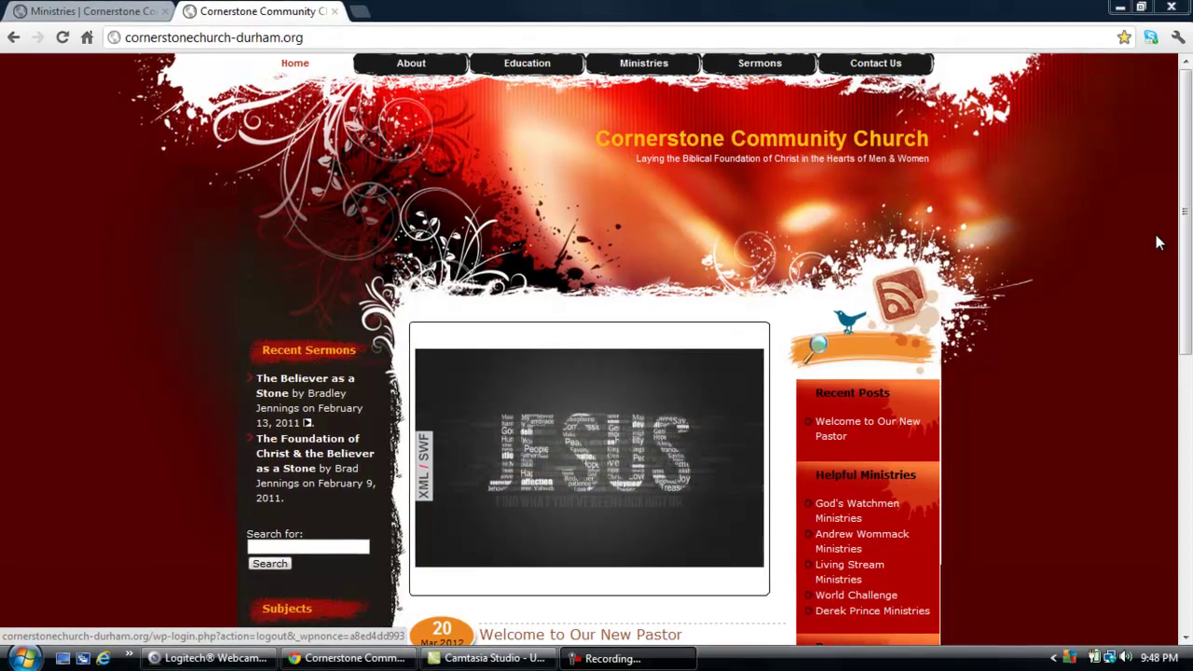
Step: Open the site's admin login page and log in with the prefilled account credentials
right_click(1176, 405)
click(1190, 331)
drag(1189, 331, 1186, 474)
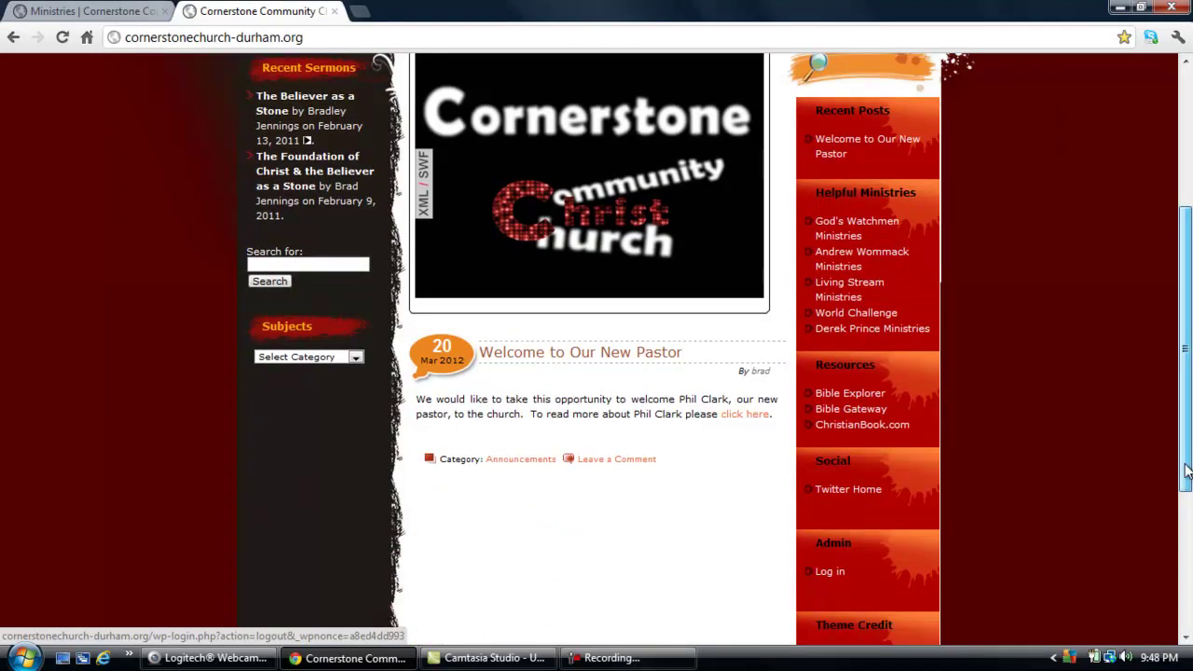
click(831, 574)
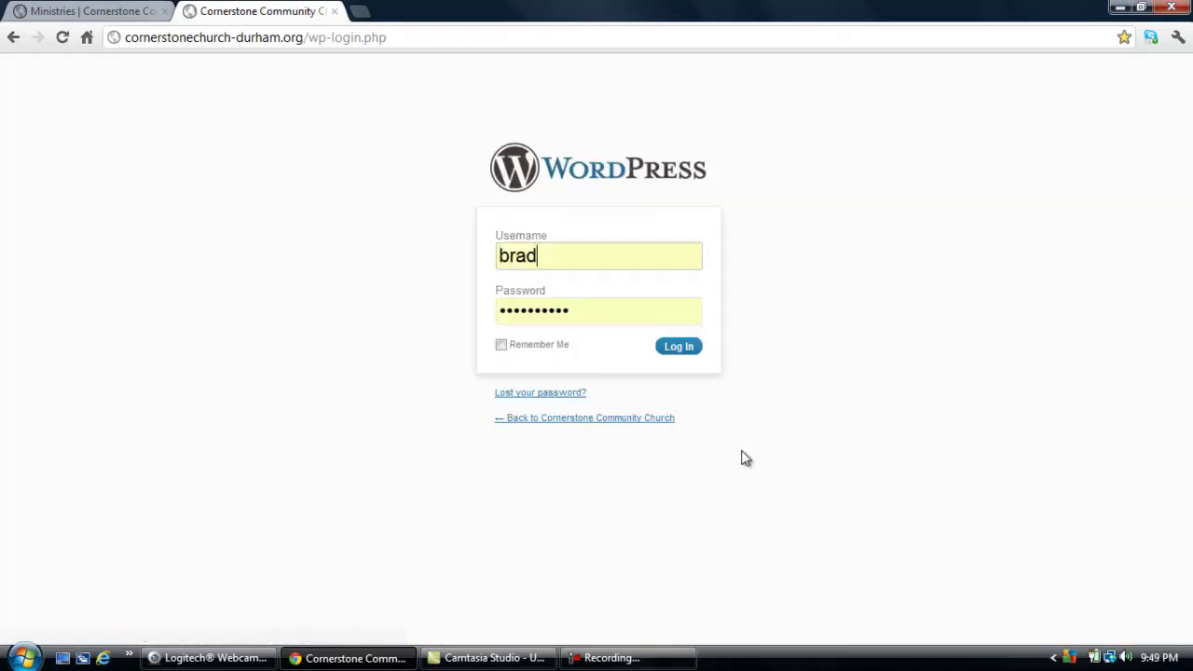
click(678, 347)
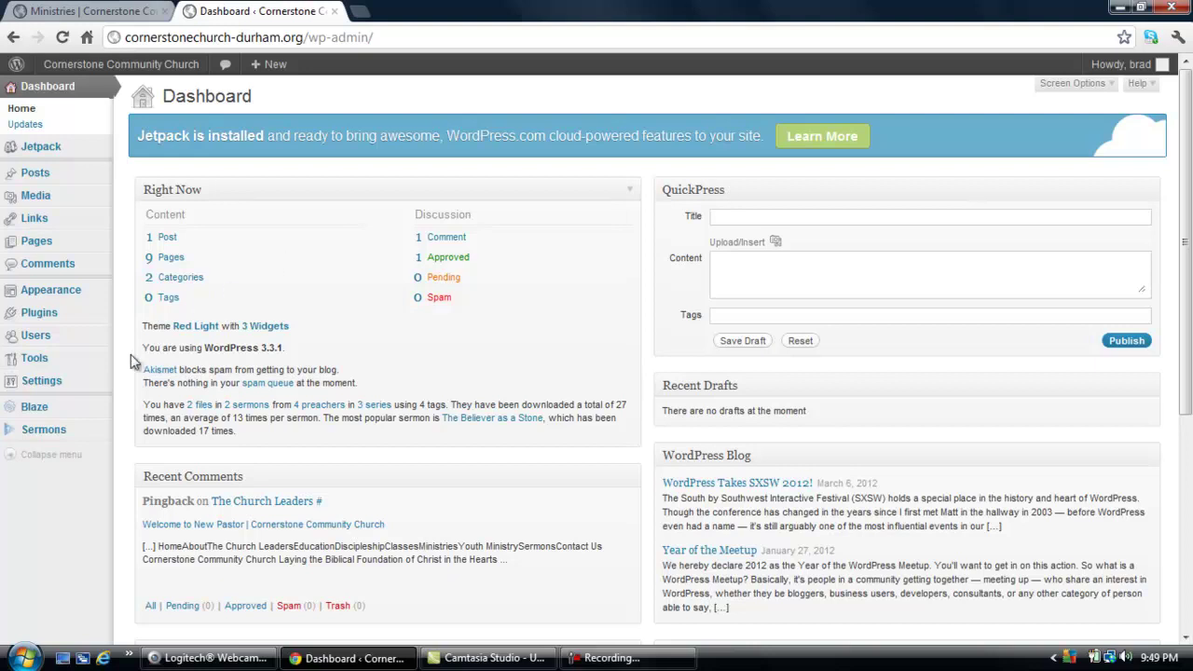
Step: Open the Blaze slideshow's About page and examine the shortcode for displaying images by category ID
mouse_move(43, 407)
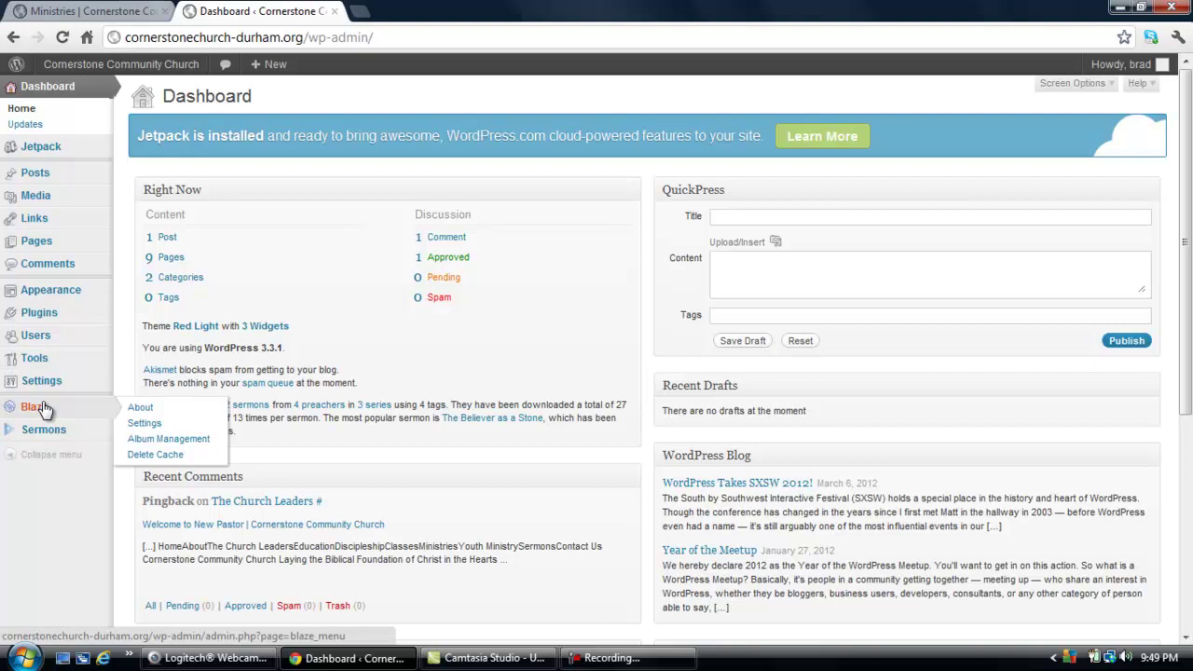
mouse_move(44, 436)
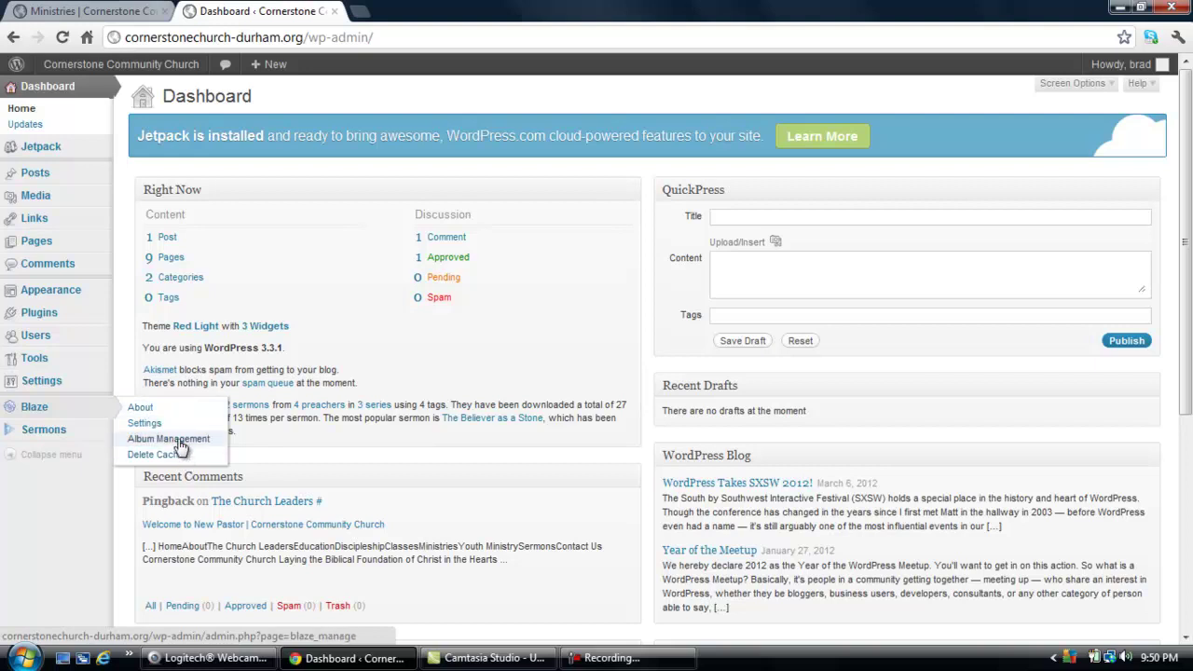
click(140, 408)
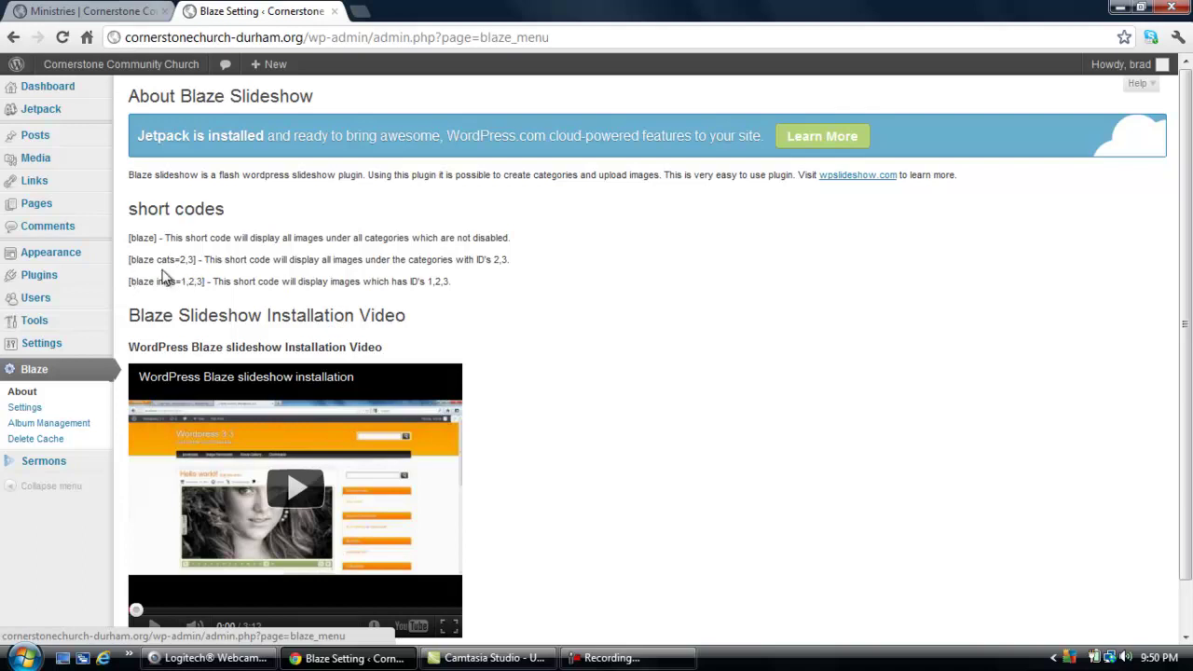
drag(129, 259, 194, 262)
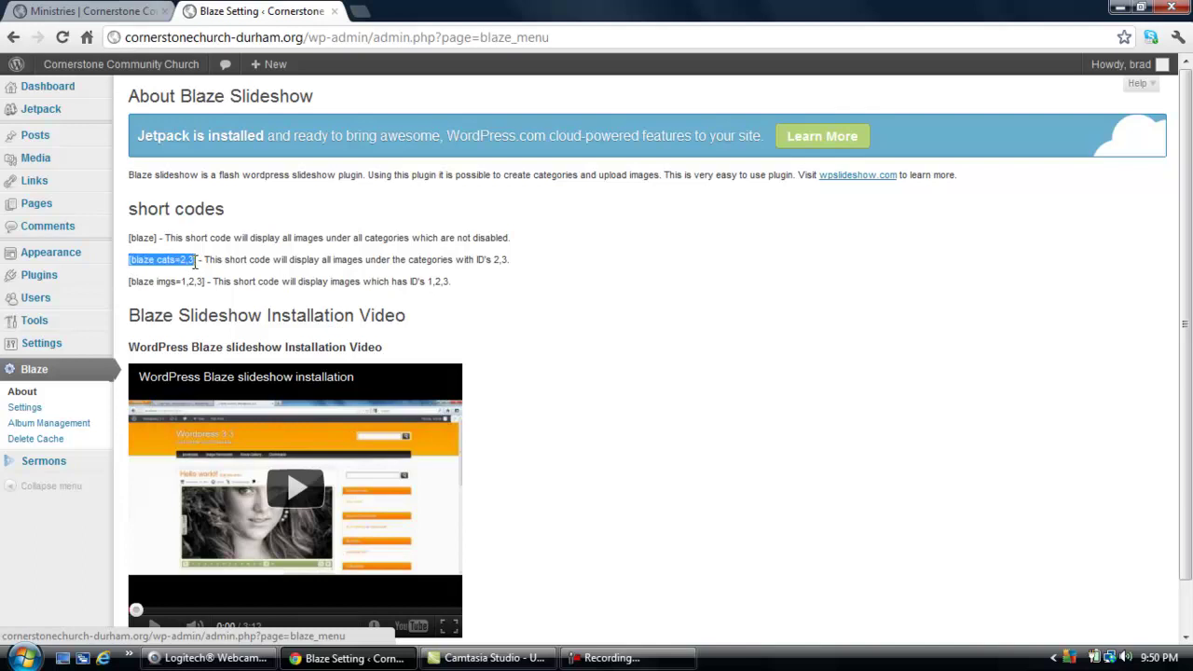
click(158, 263)
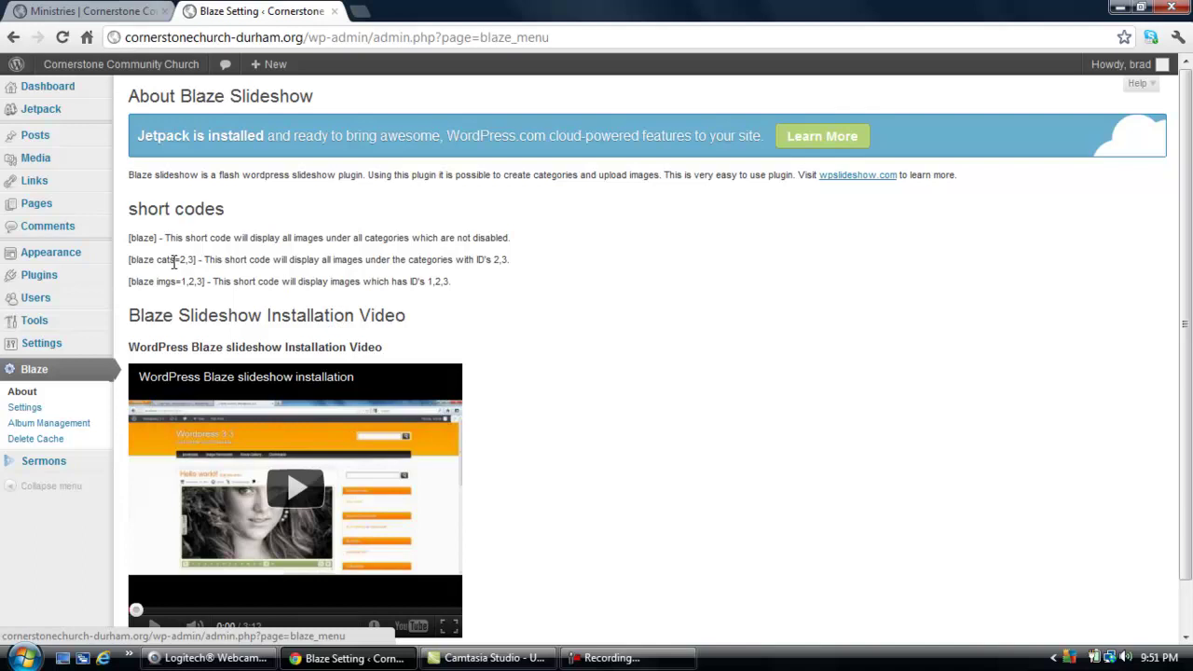
drag(155, 260, 172, 261)
click(183, 261)
Step: Open Blaze's album management, show the Home album's images and examine the album IDs
click(46, 424)
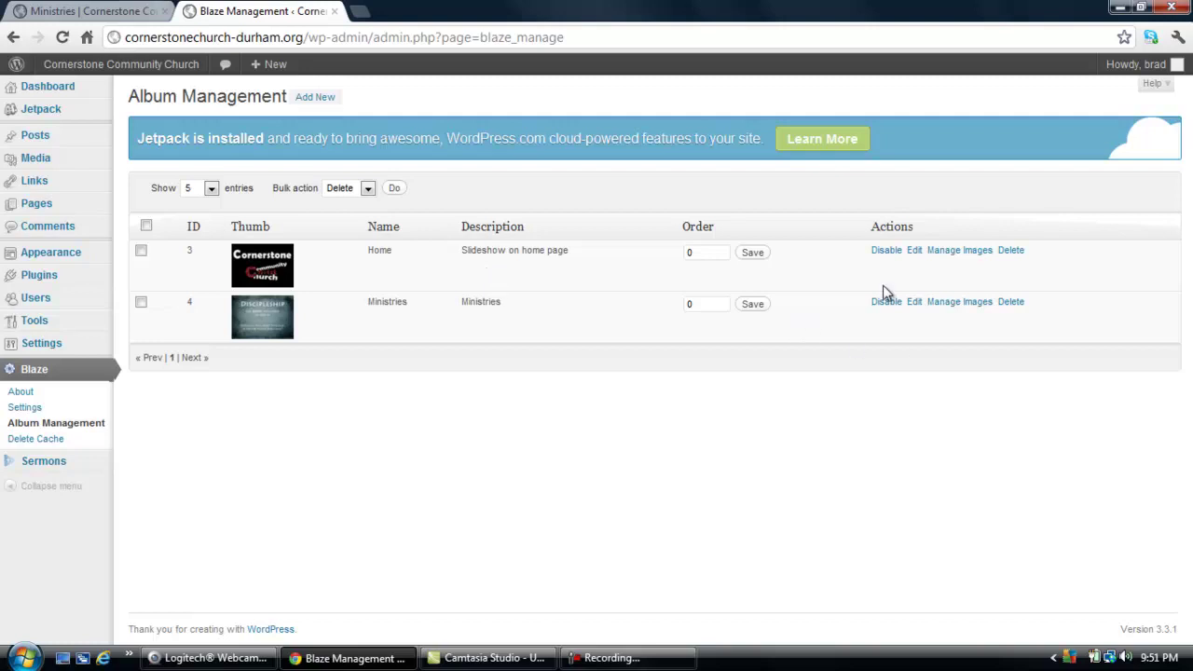
click(956, 260)
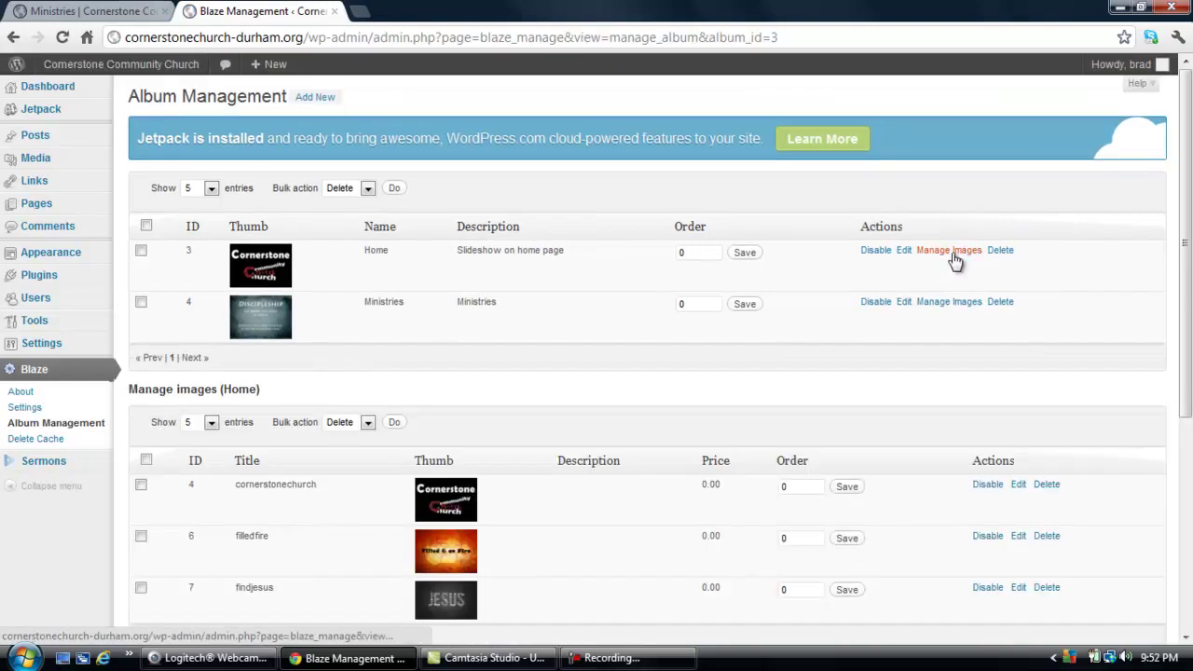
drag(1188, 293, 1184, 336)
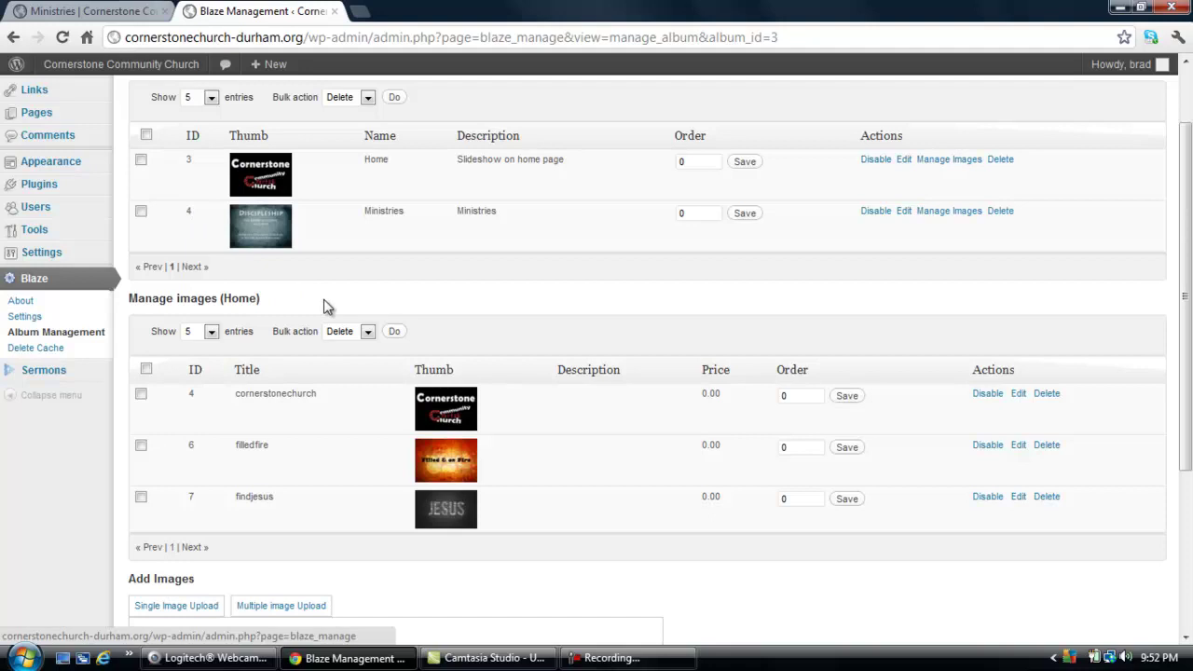
double_click(191, 213)
click(188, 212)
Step: Return to Blaze's About page and review the [blaze cats=2,3] and [blaze imgs=1,2,3] shortcodes
click(21, 302)
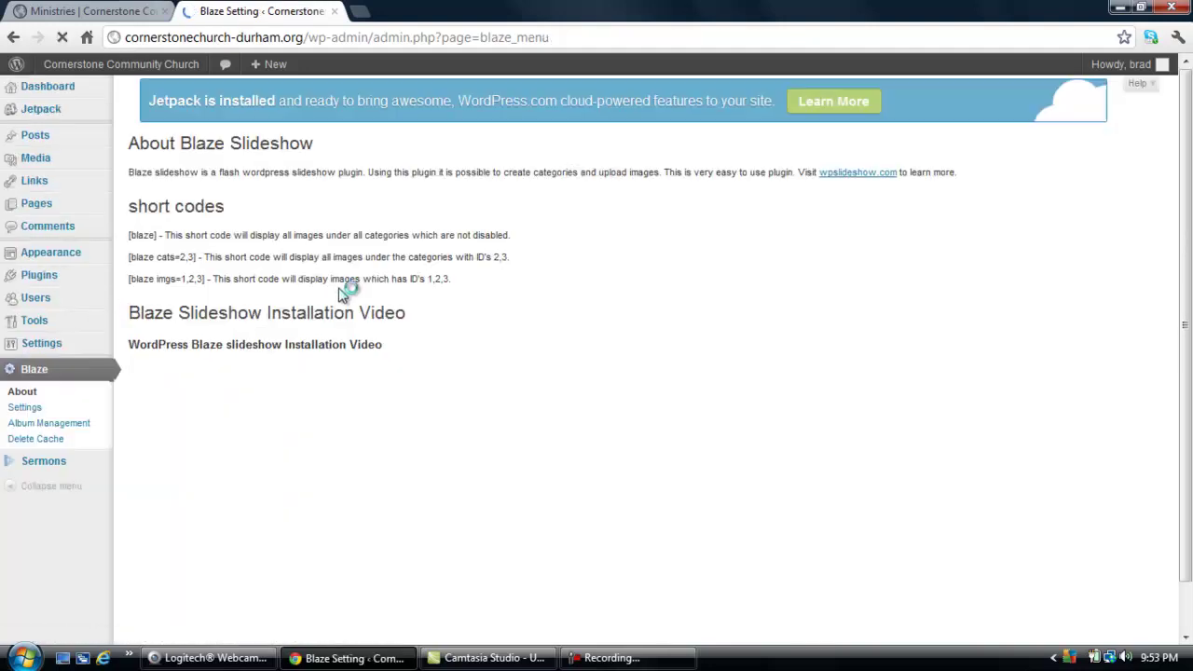
drag(128, 259, 195, 262)
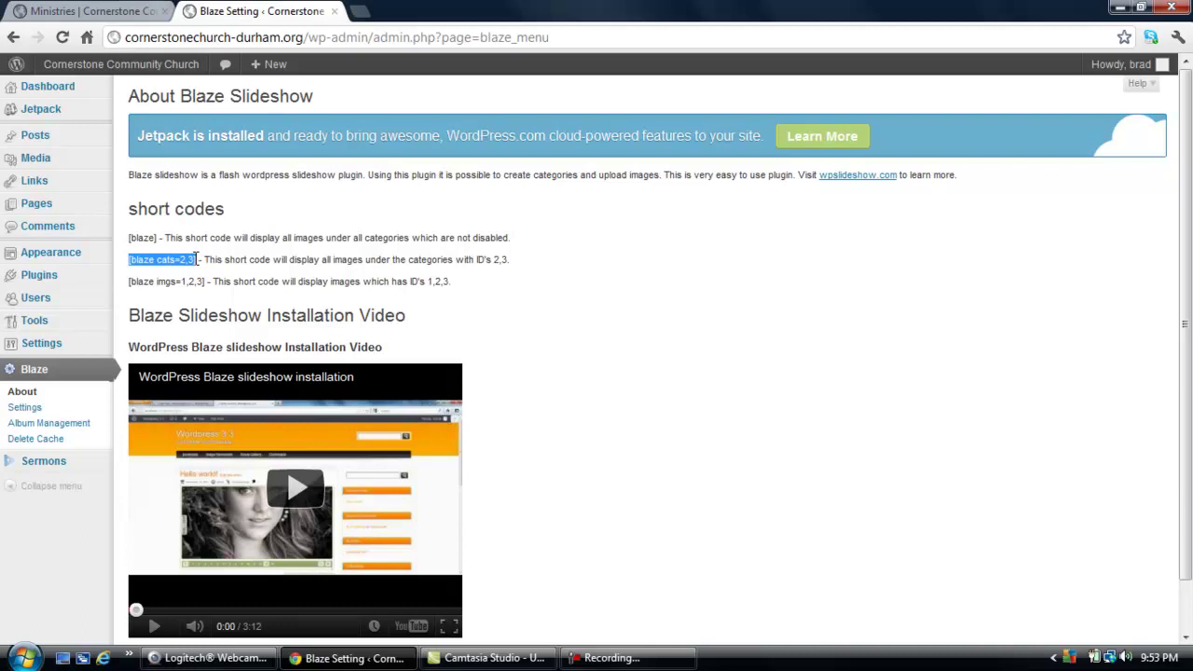
click(196, 260)
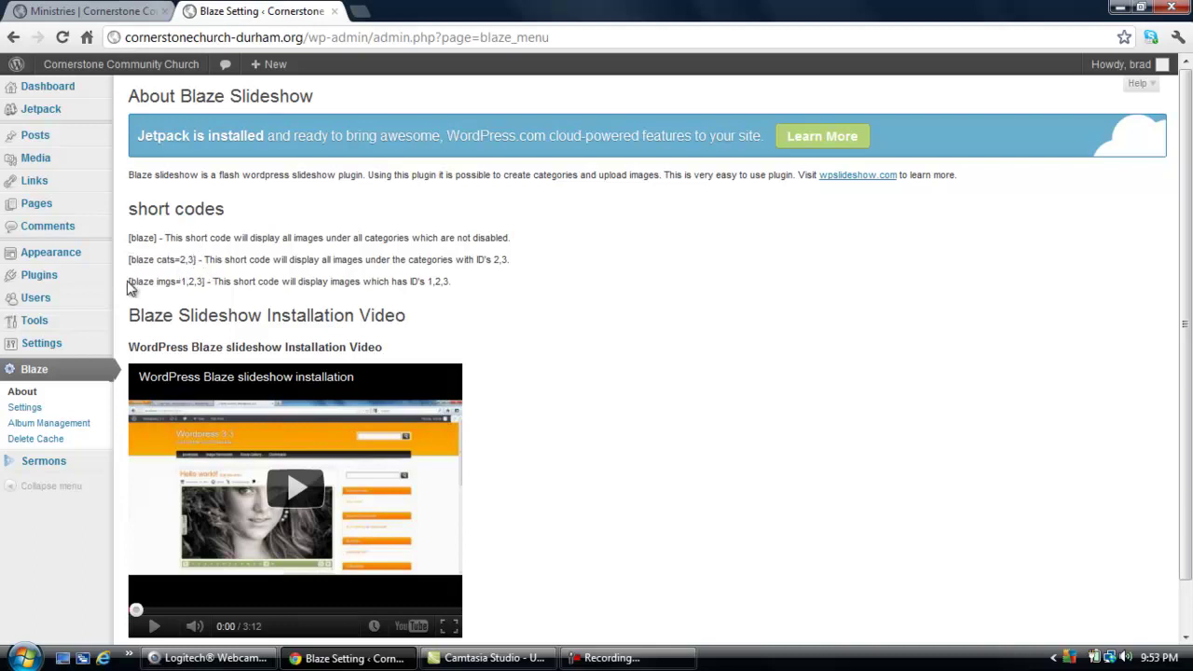
drag(132, 283, 202, 286)
click(209, 297)
drag(204, 281, 129, 281)
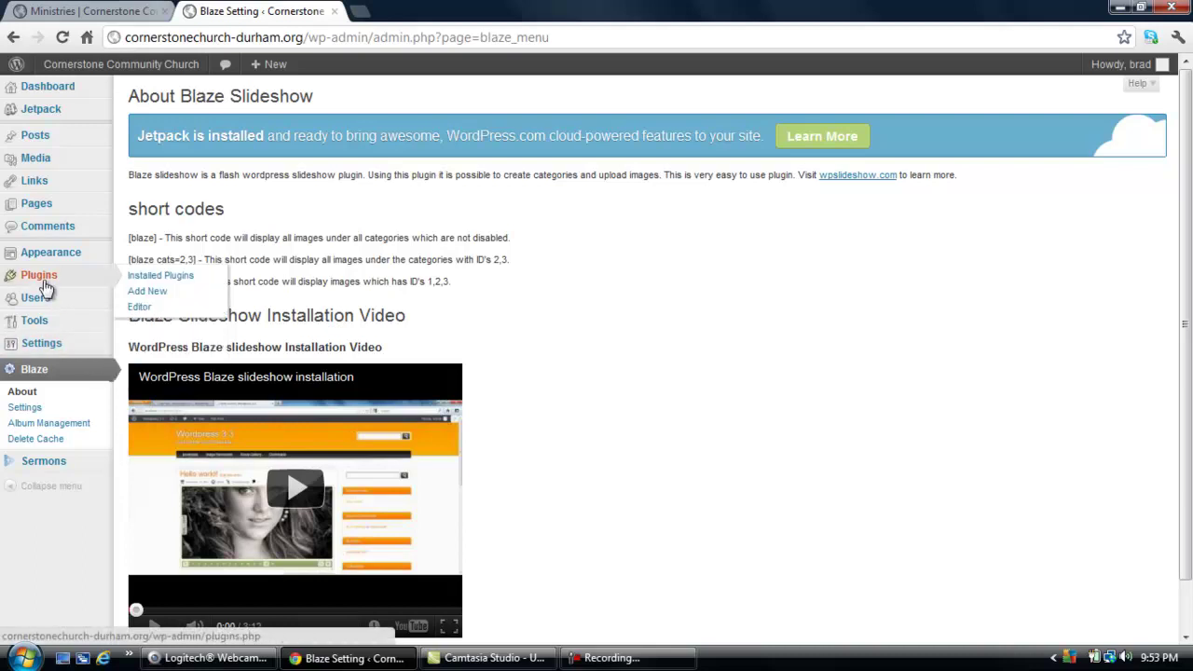
mouse_move(37, 209)
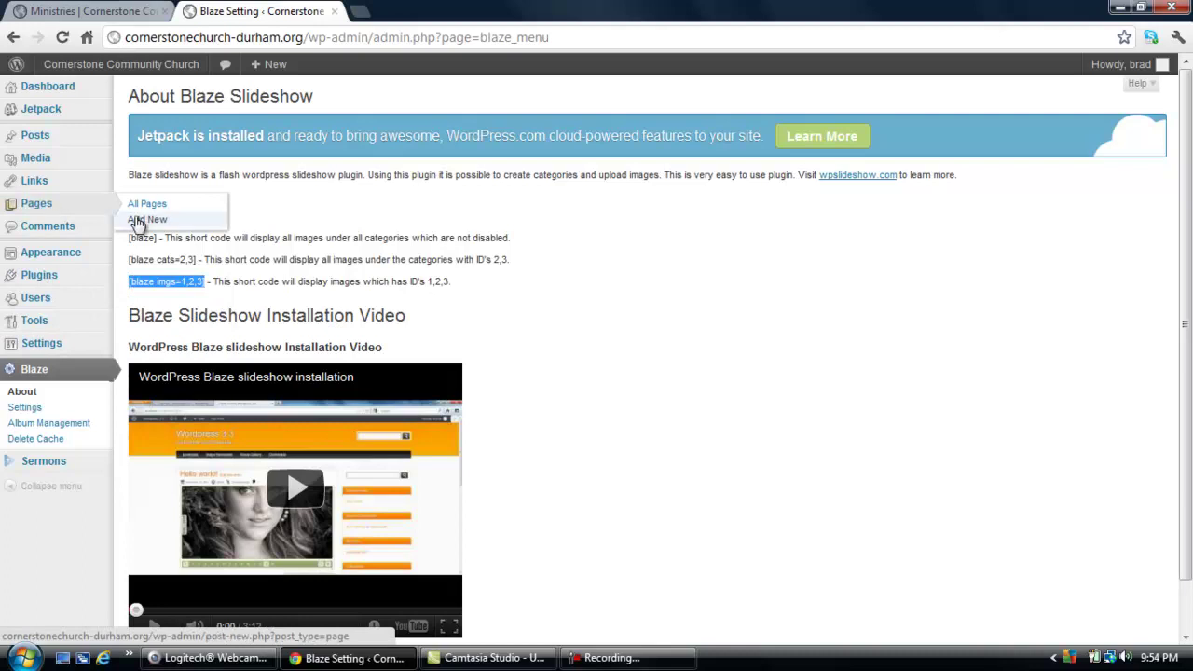
drag(196, 259, 127, 257)
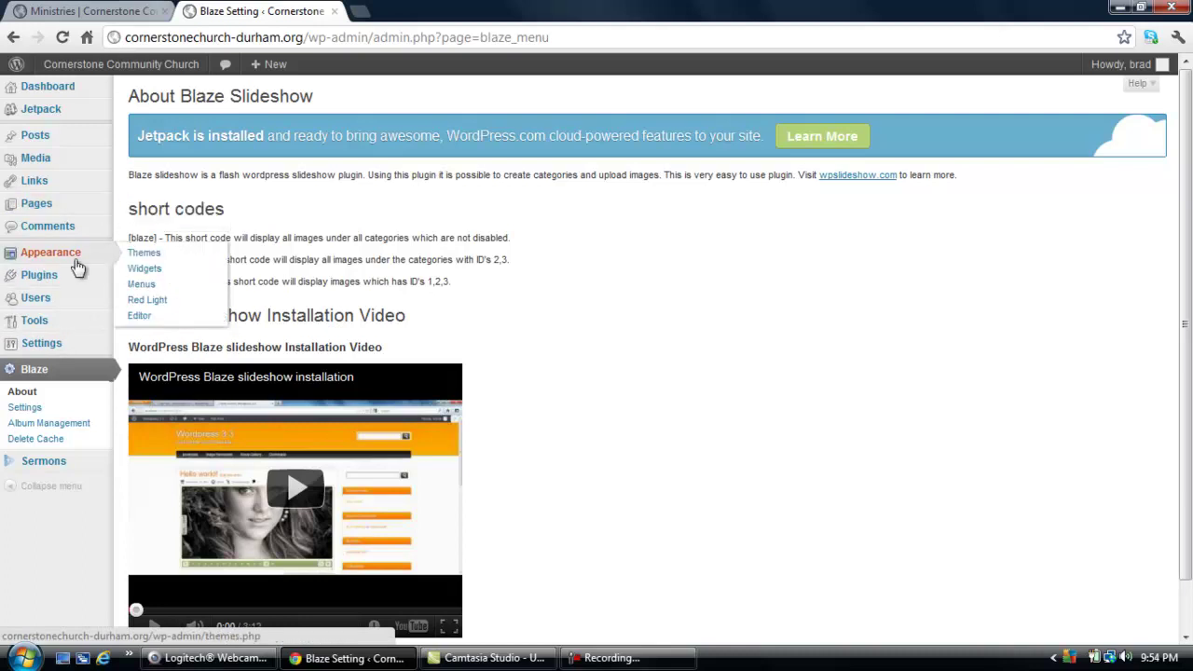
Step: Open the Ministries page for editing and update it with the [blaze cats=4] shortcode above the ministries list
mouse_move(68, 258)
mouse_move(40, 201)
click(158, 213)
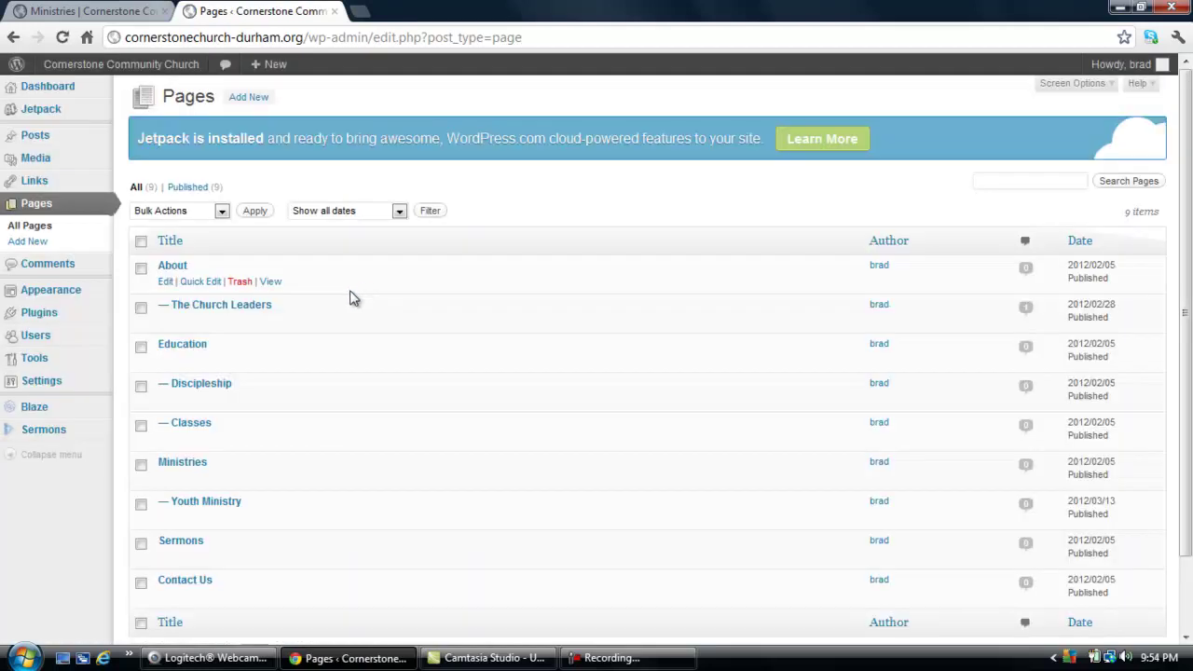
click(165, 481)
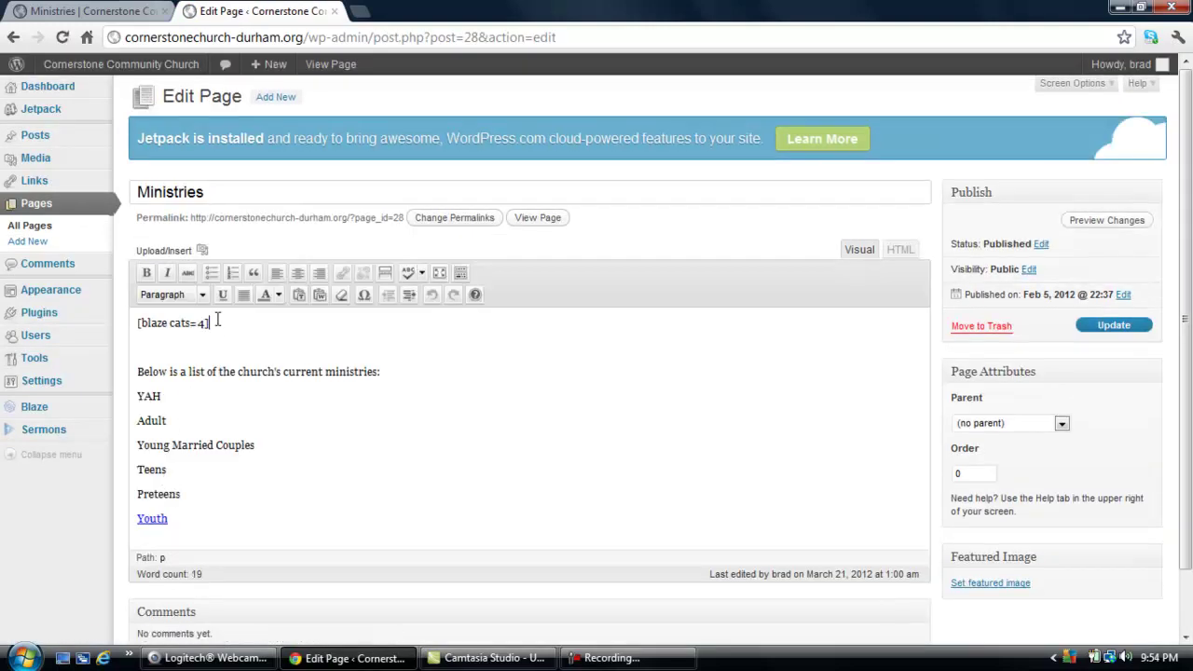
mouse_move(212, 323)
mouse_down()
mouse_move(131, 323)
mouse_move(198, 325)
mouse_move(220, 342)
mouse_move(212, 326)
mouse_up()
click(1112, 325)
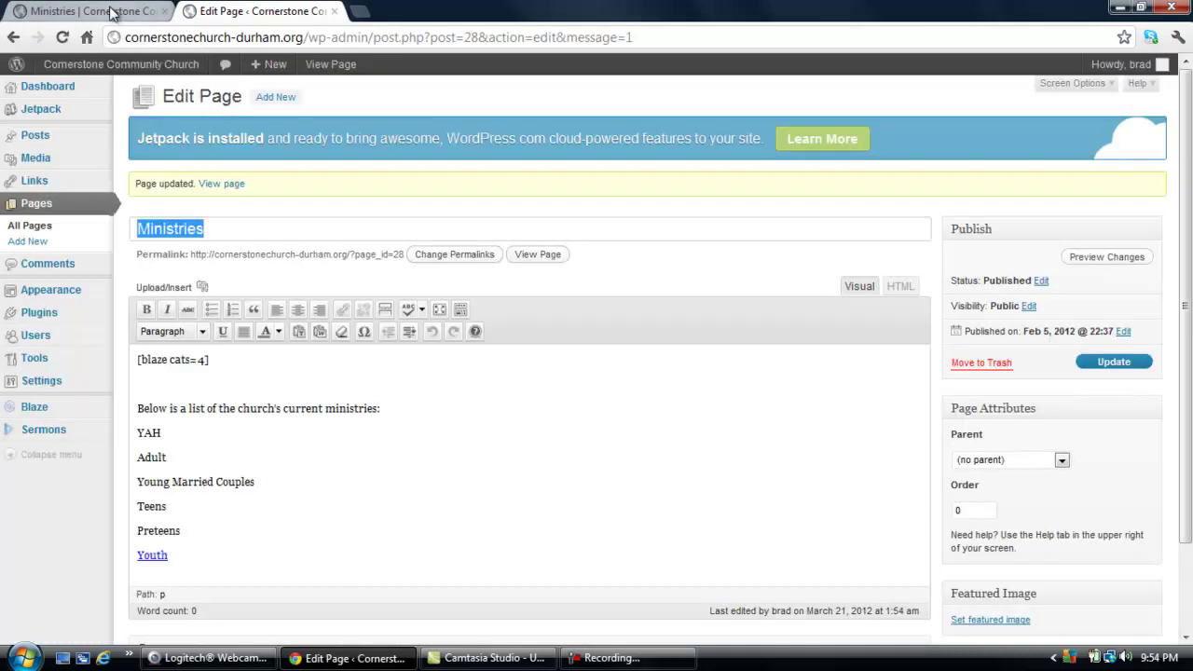
Step: Reload the live Ministries page and check the slideshow above the ministries list
click(110, 11)
click(62, 38)
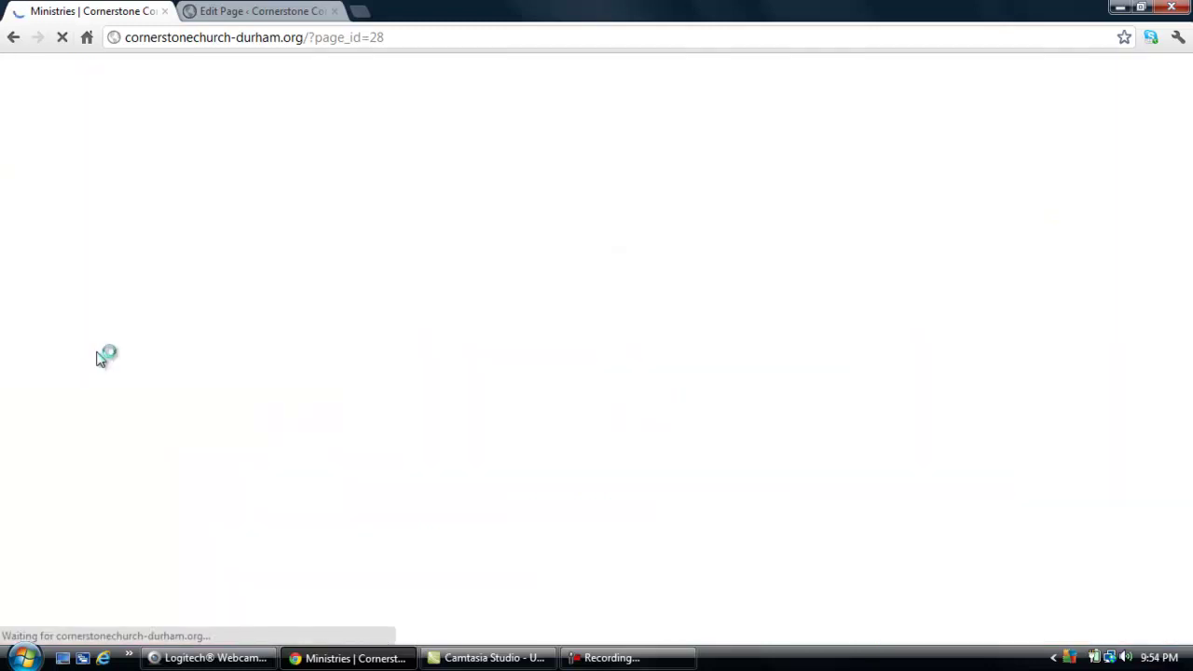
mouse_move(660, 663)
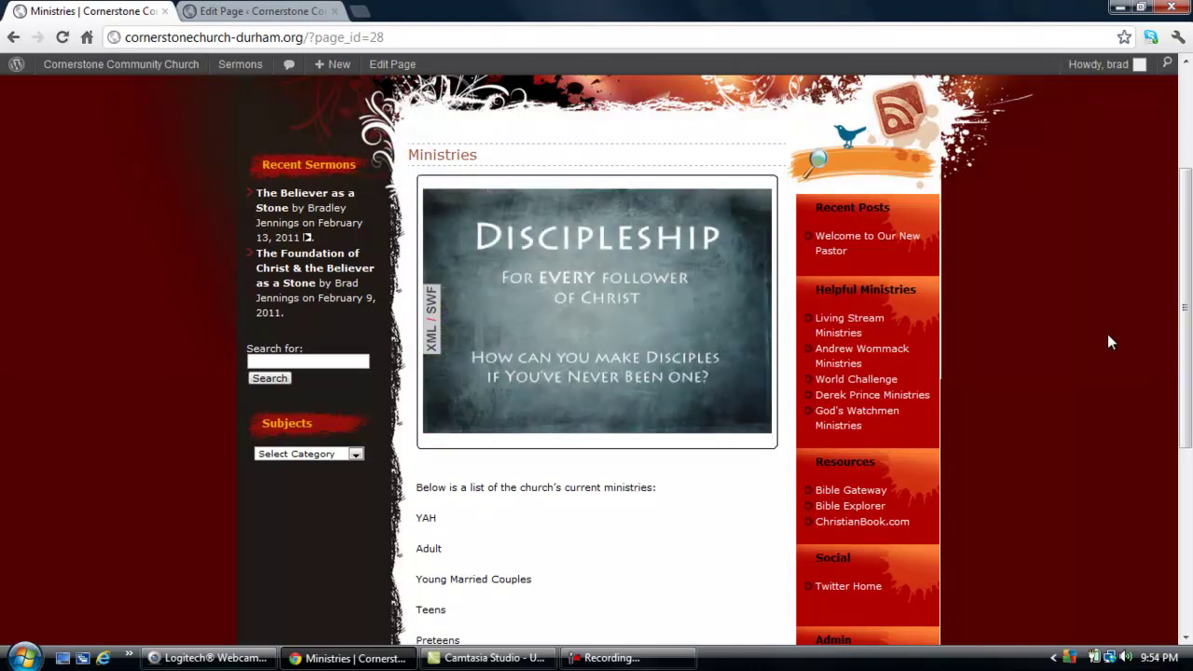
Step: Go back to the site admin and open the Ministries album's image management in Blaze
click(266, 19)
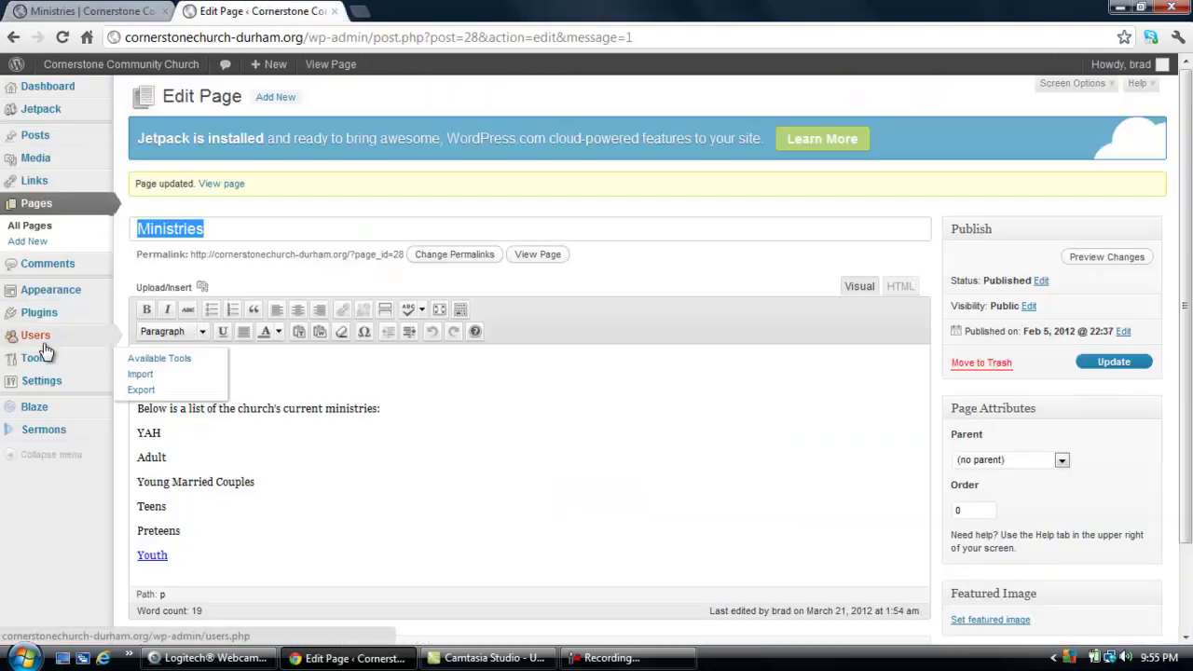
mouse_move(47, 399)
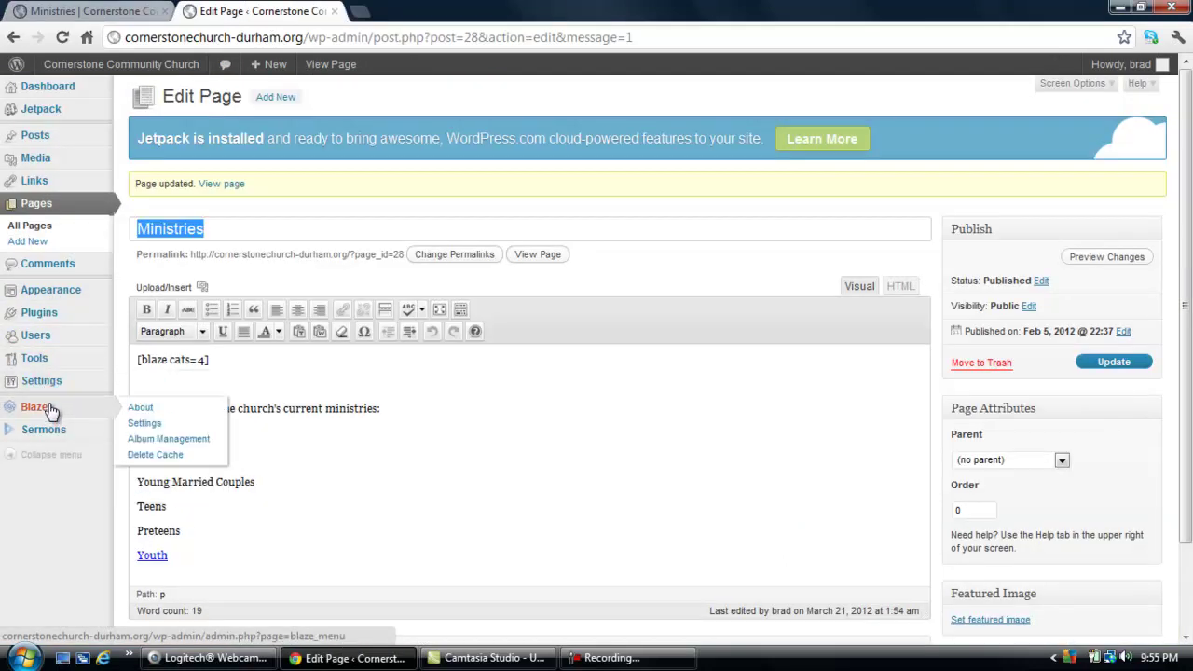
click(153, 440)
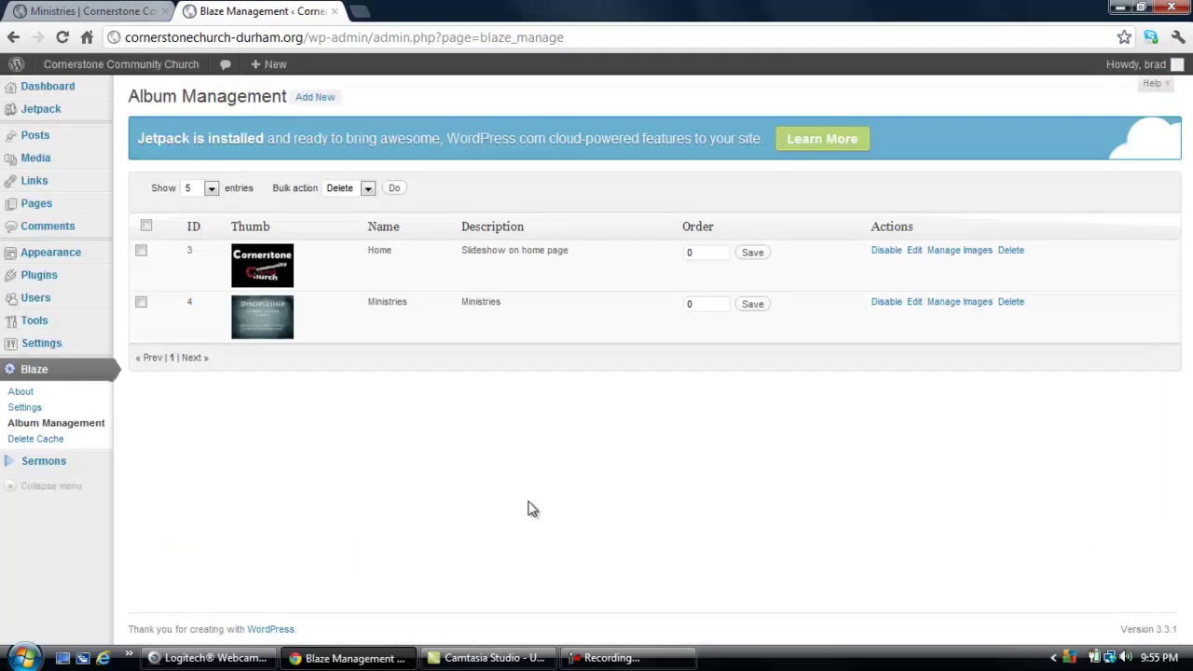
click(961, 303)
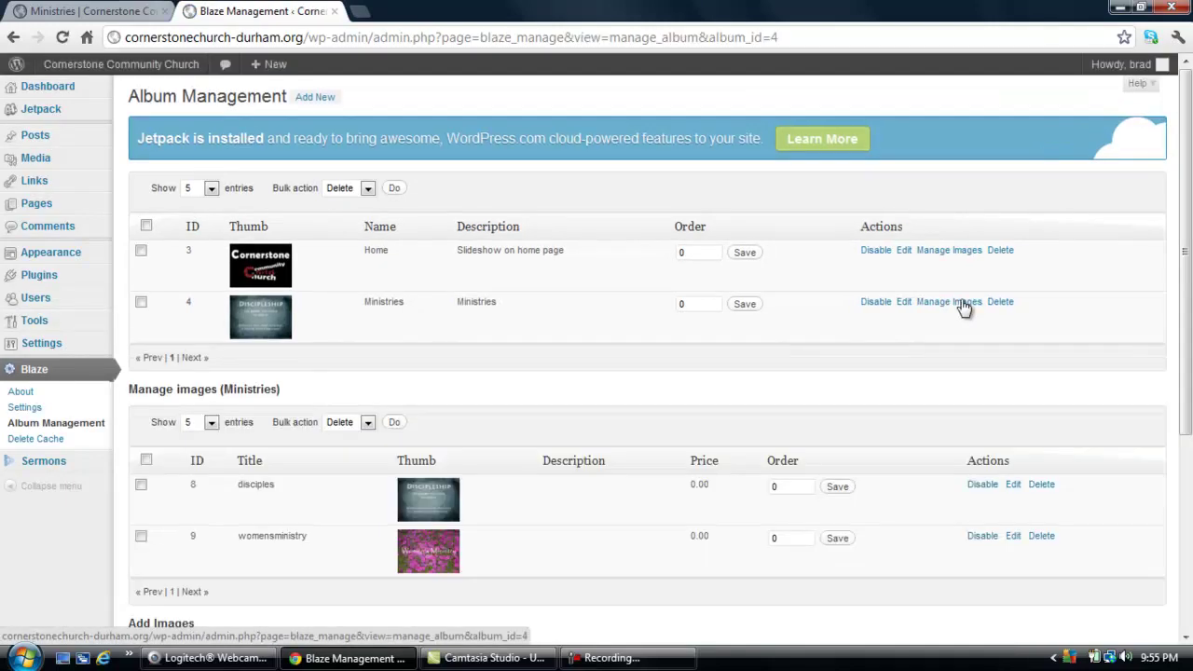
drag(1184, 228, 1183, 405)
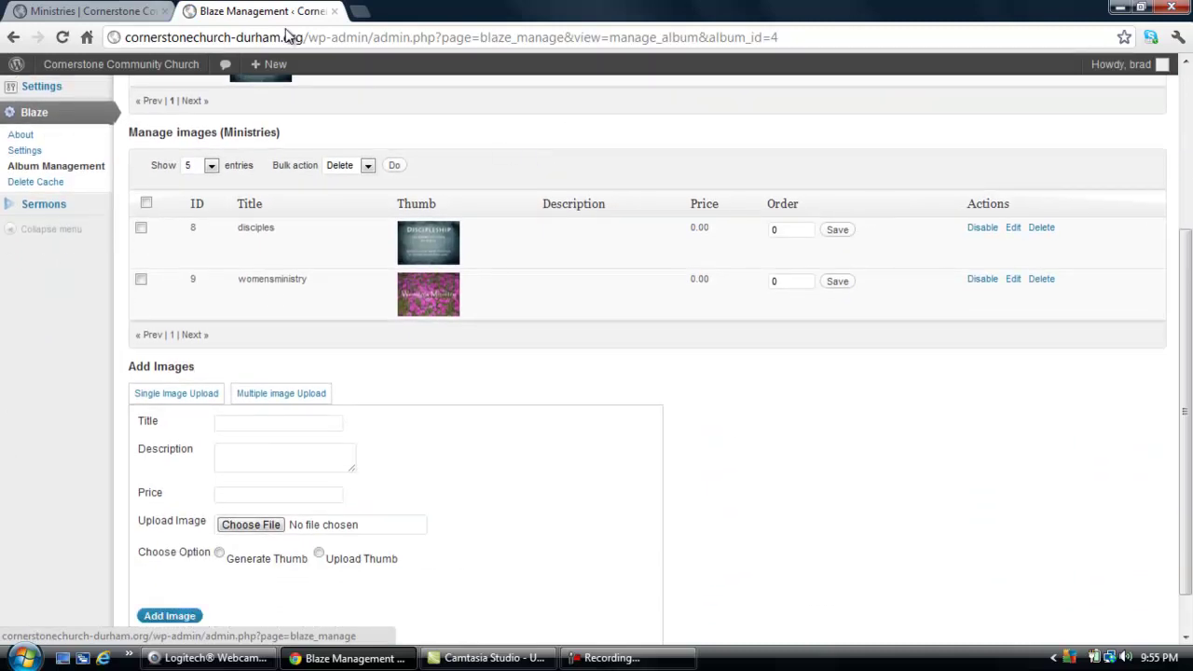
Step: Compare the live Ministries page's slideshow with the album's images, and bring the Add Images form into view
click(67, 11)
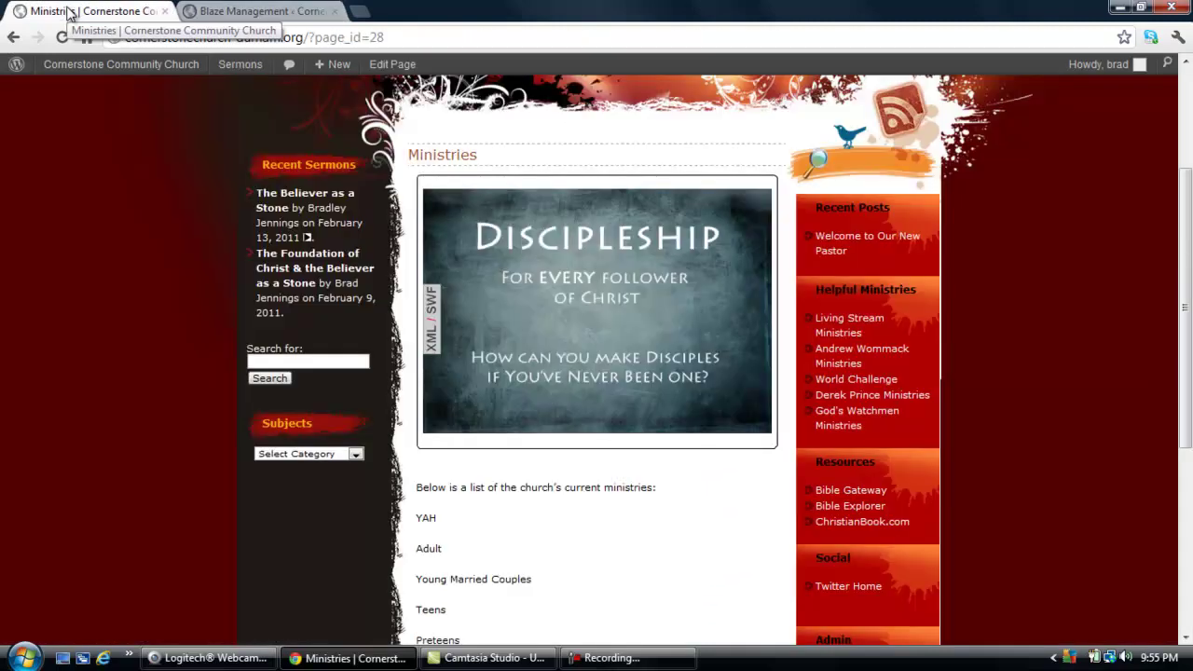
click(292, 11)
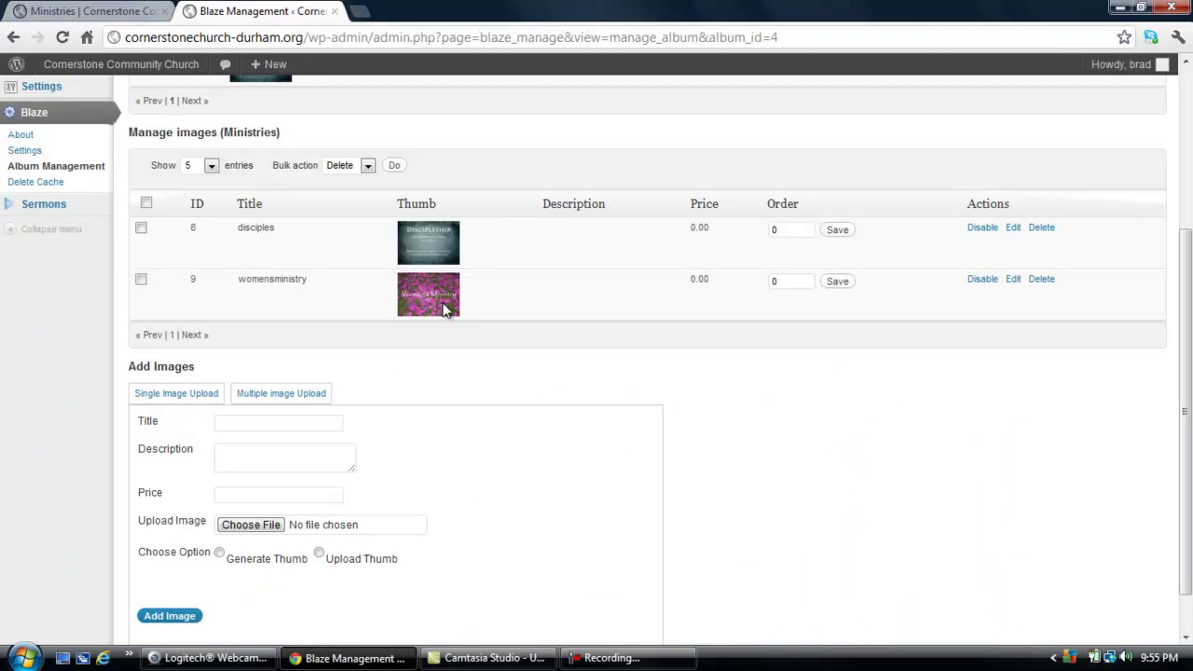
drag(1187, 317, 1188, 341)
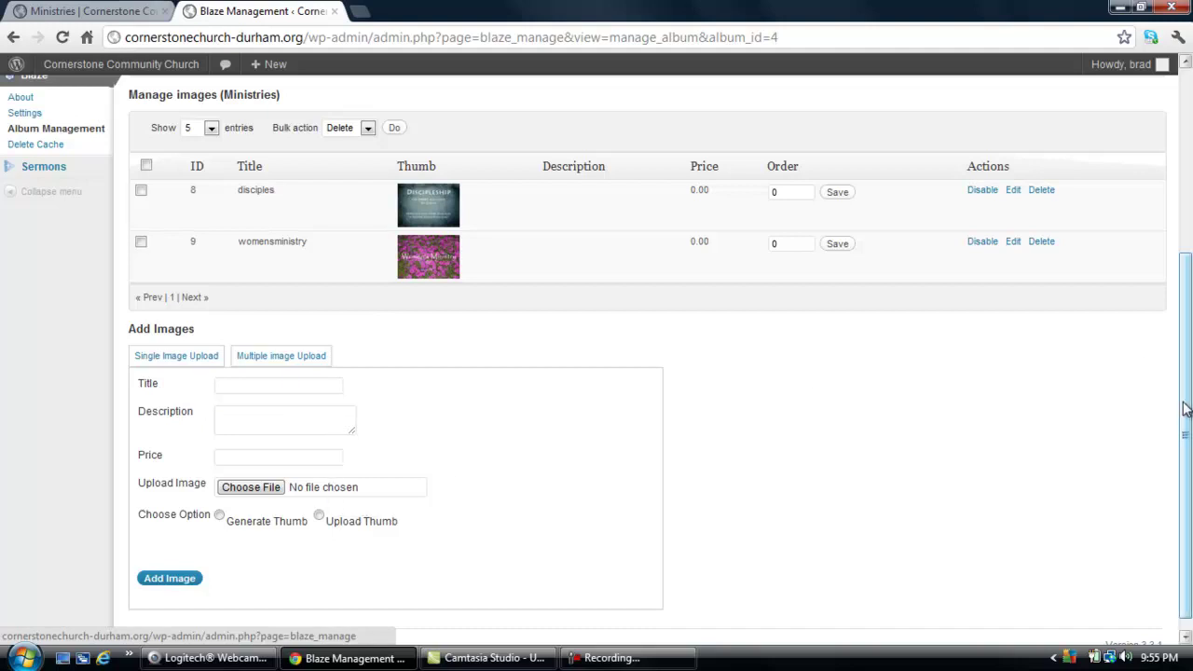
scroll(1186, 408, down, 1)
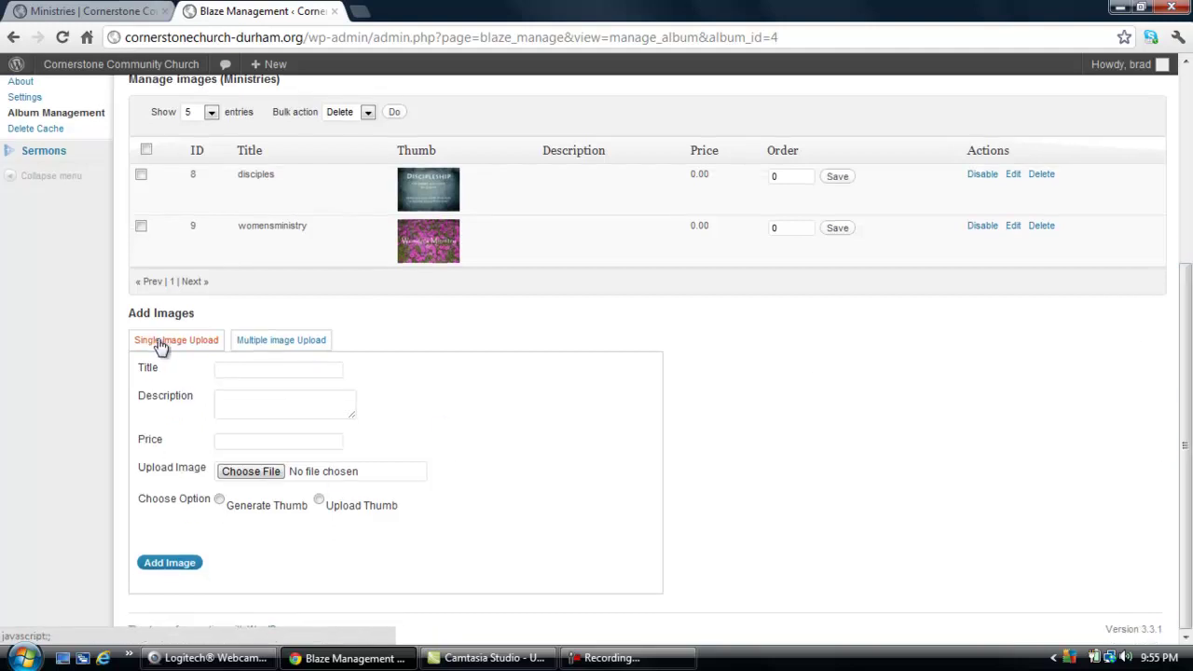